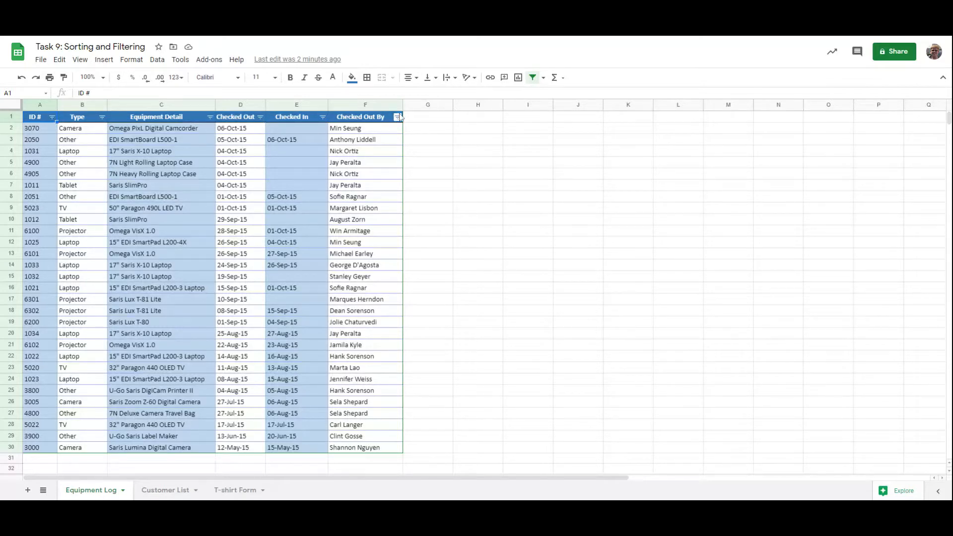
# Step: Examine the colour and condition filter options available for the Type column
pyautogui.click(102, 117)
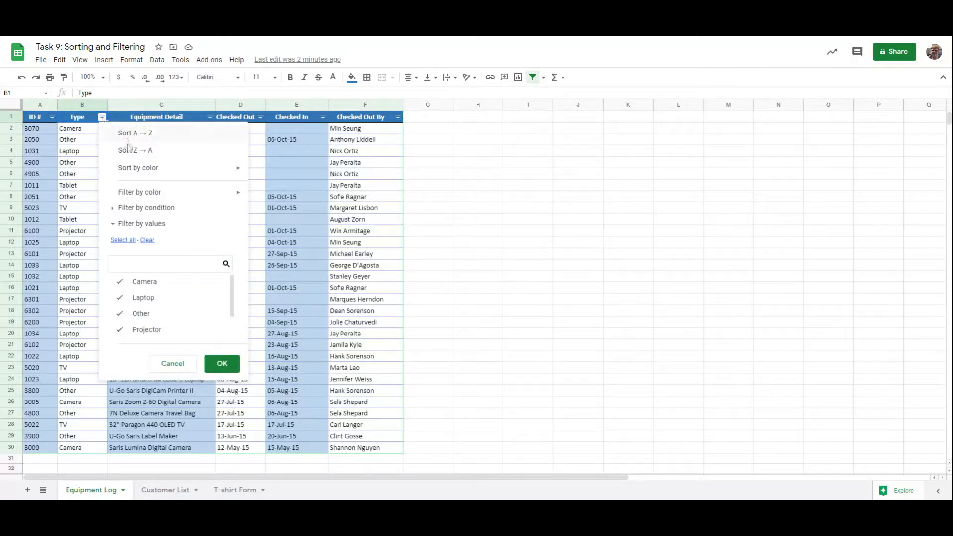
pyautogui.moveTo(154, 193)
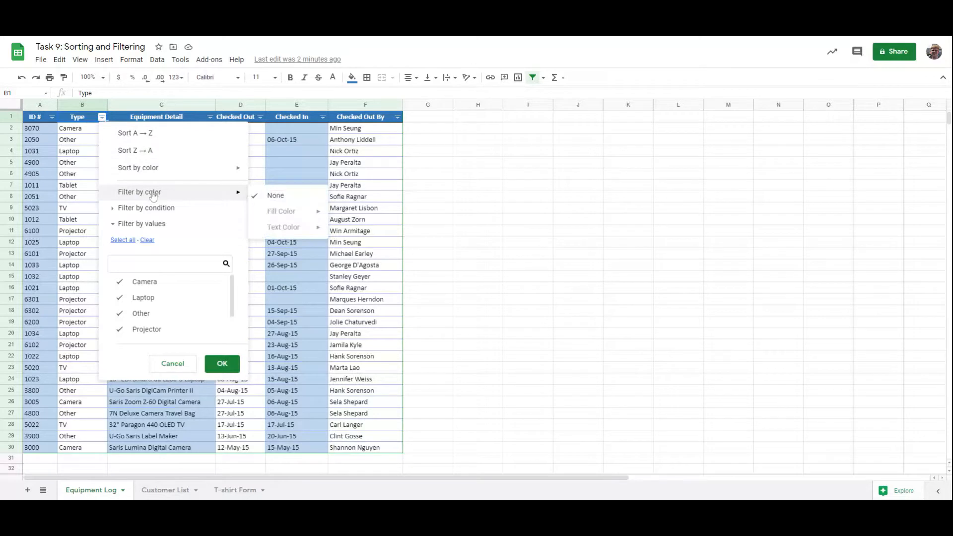
pyautogui.click(114, 210)
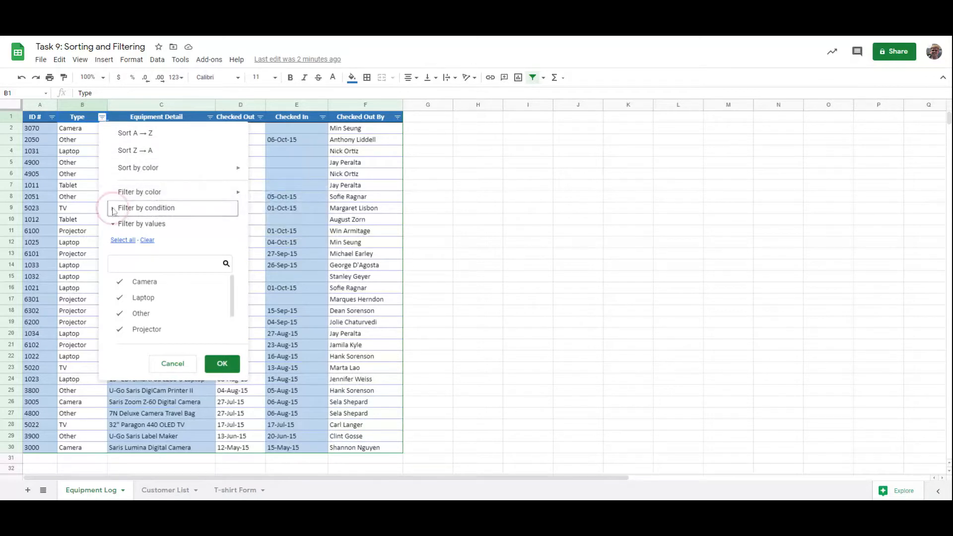
pyautogui.click(140, 226)
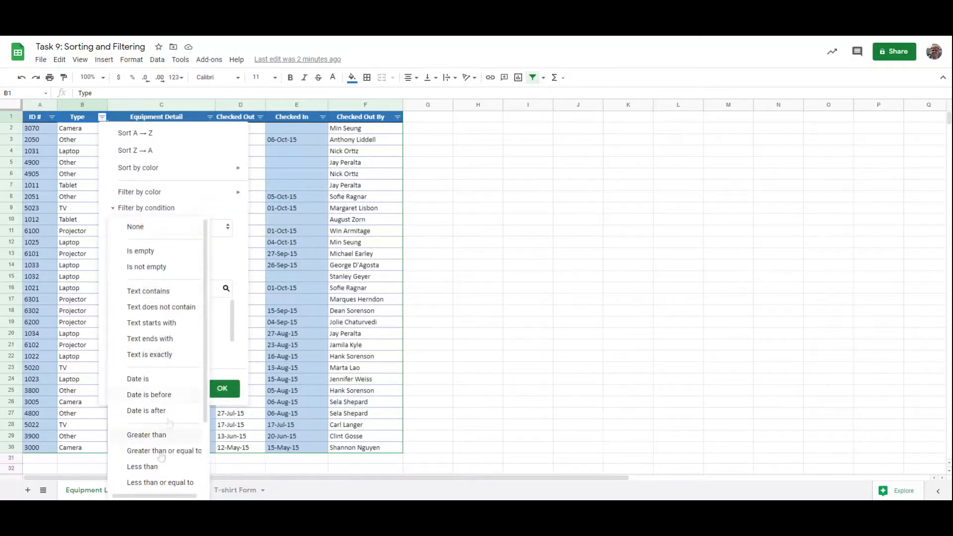
pyautogui.scroll(-2, 166, 377)
pyautogui.scroll(2, 166, 243)
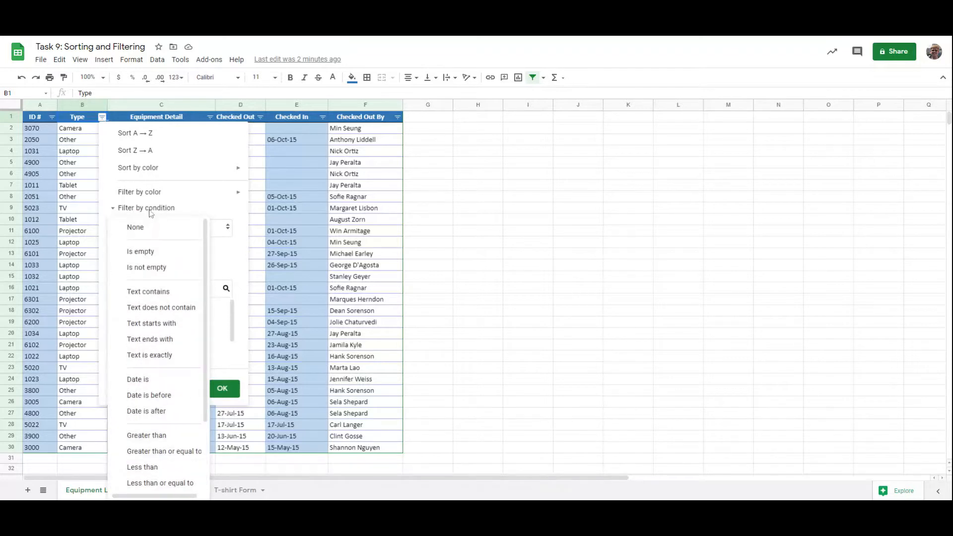
pyautogui.click(151, 210)
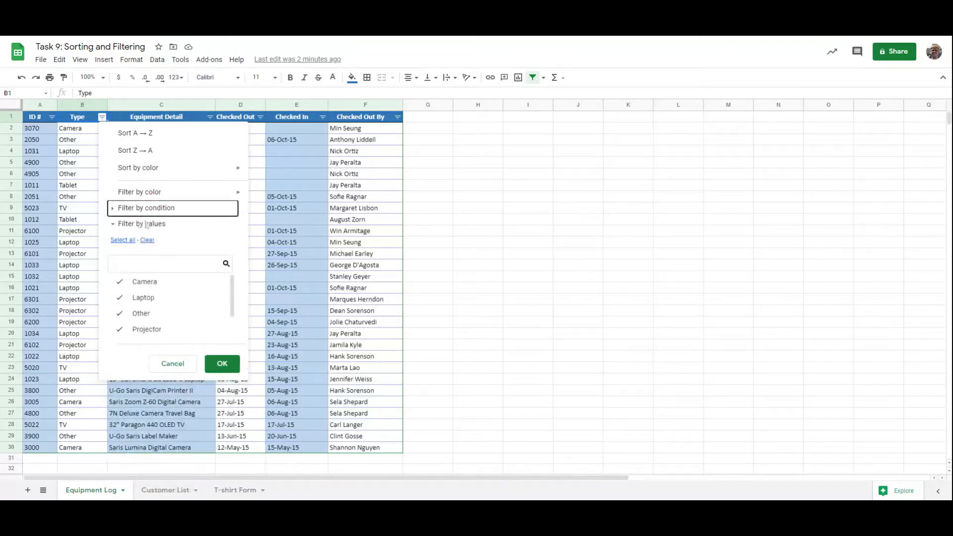
# Step: Filter the Type column by values so that only Laptop and TV entries are shown
pyautogui.click(148, 241)
pyautogui.scroll(-2, 173, 284)
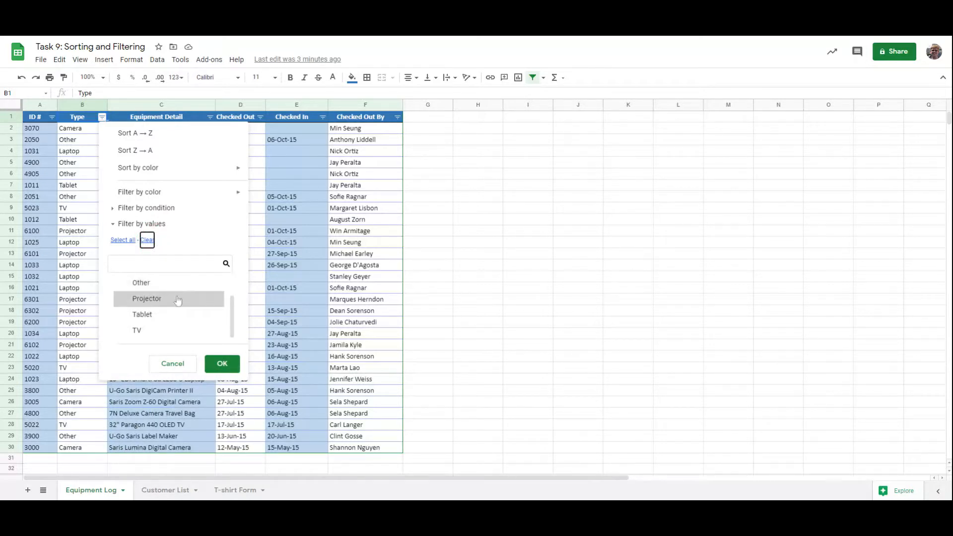
pyautogui.click(176, 331)
pyautogui.scroll(2, 176, 331)
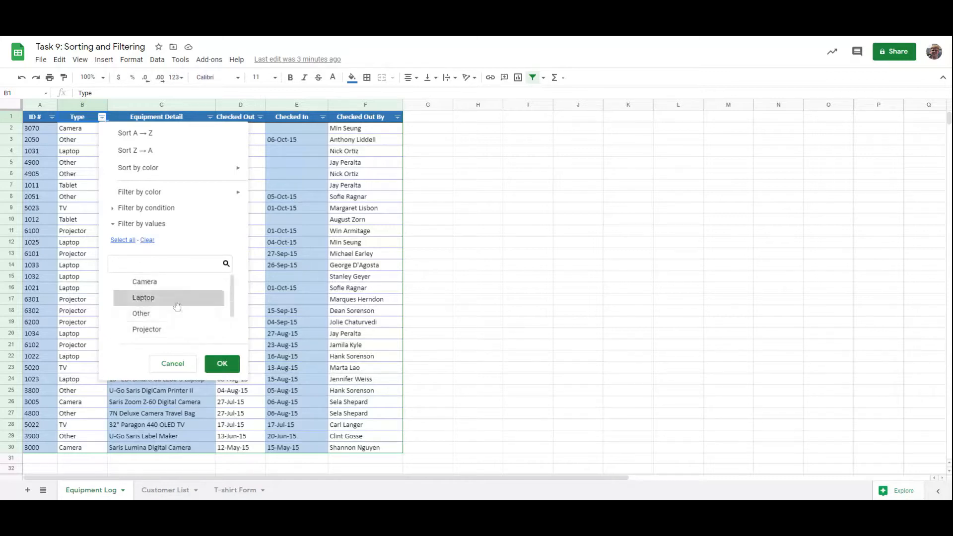
pyautogui.scroll(-2, 186, 293)
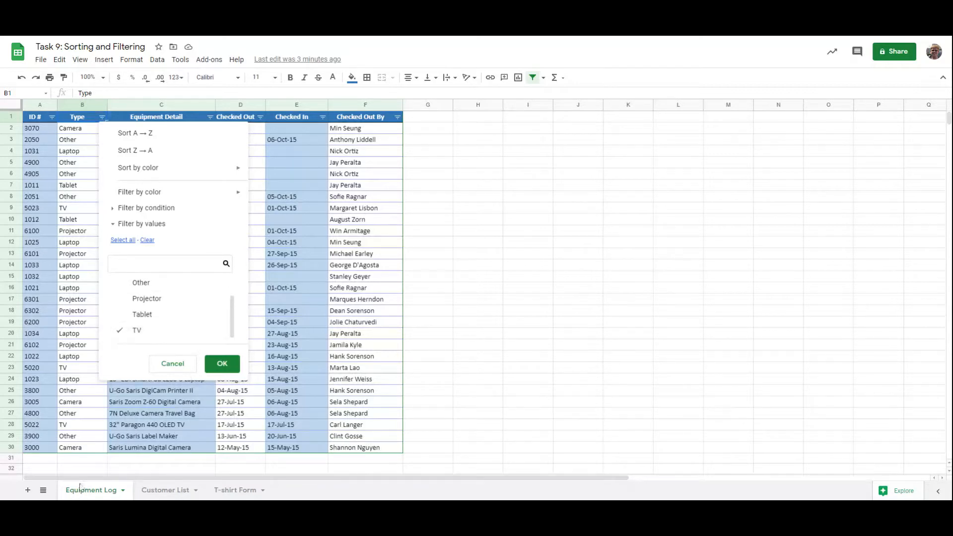
pyautogui.scroll(2, 149, 327)
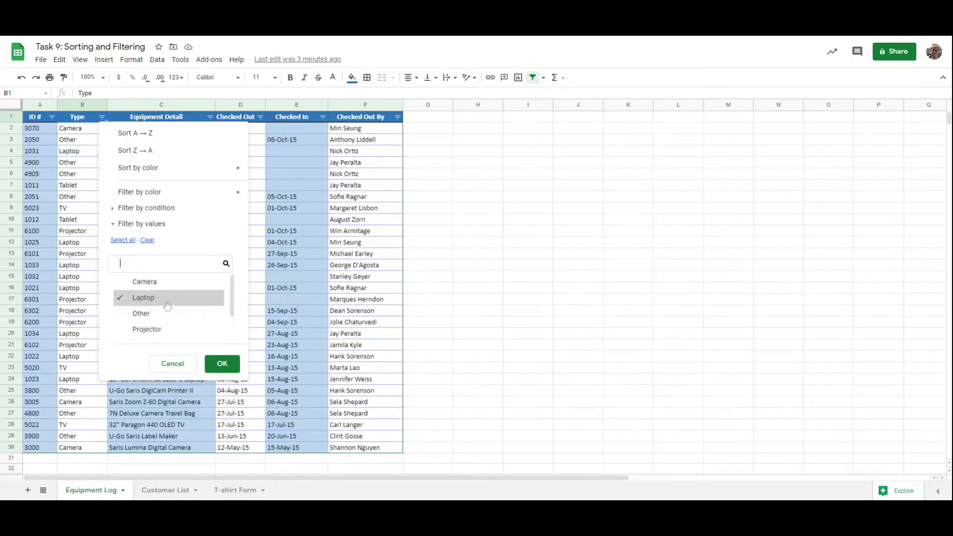
pyautogui.click(222, 363)
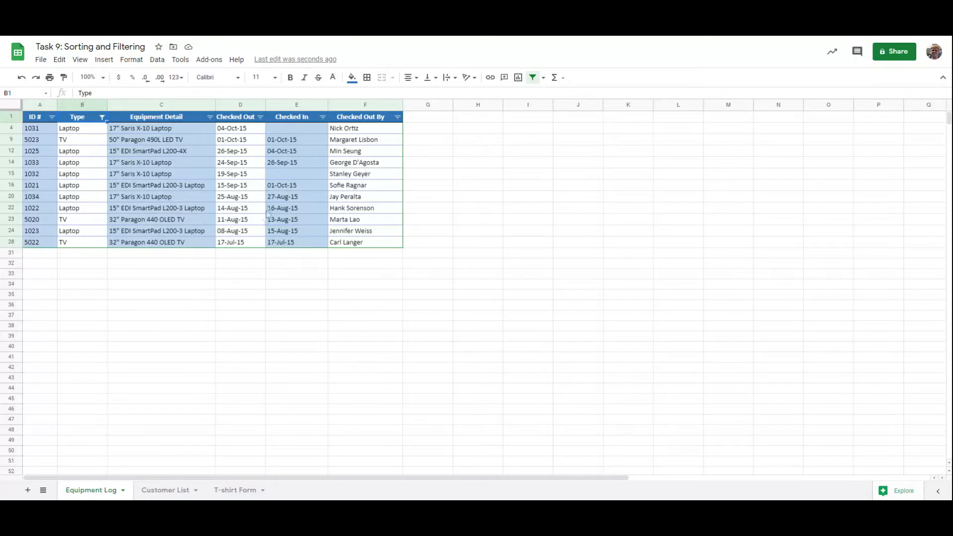
# Step: Filter the Checked In column to exclude the blank entries
pyautogui.click(321, 118)
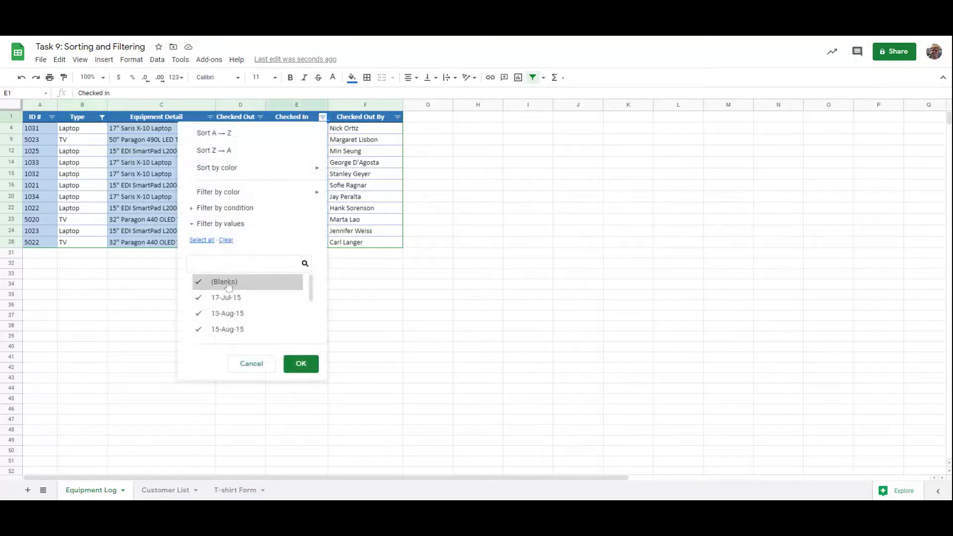
pyautogui.click(199, 284)
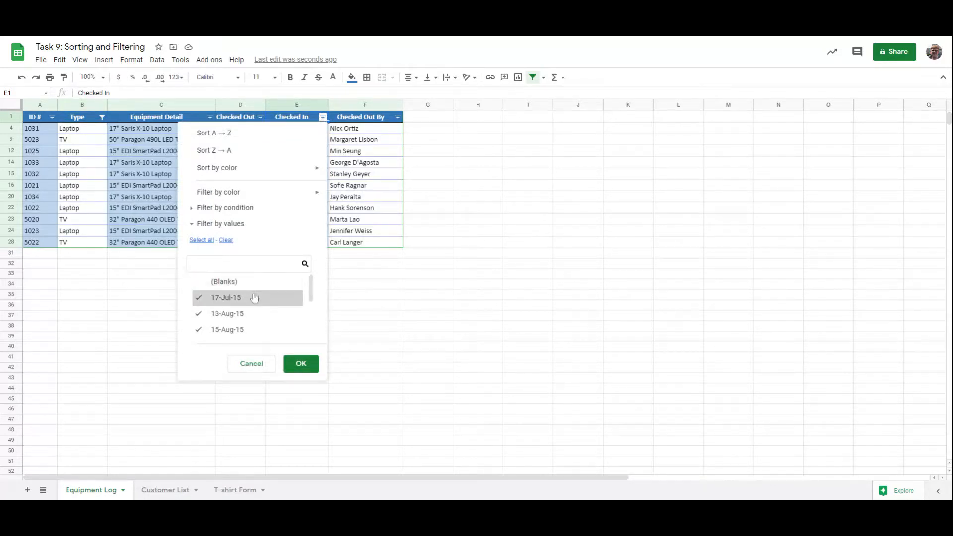
pyautogui.click(303, 365)
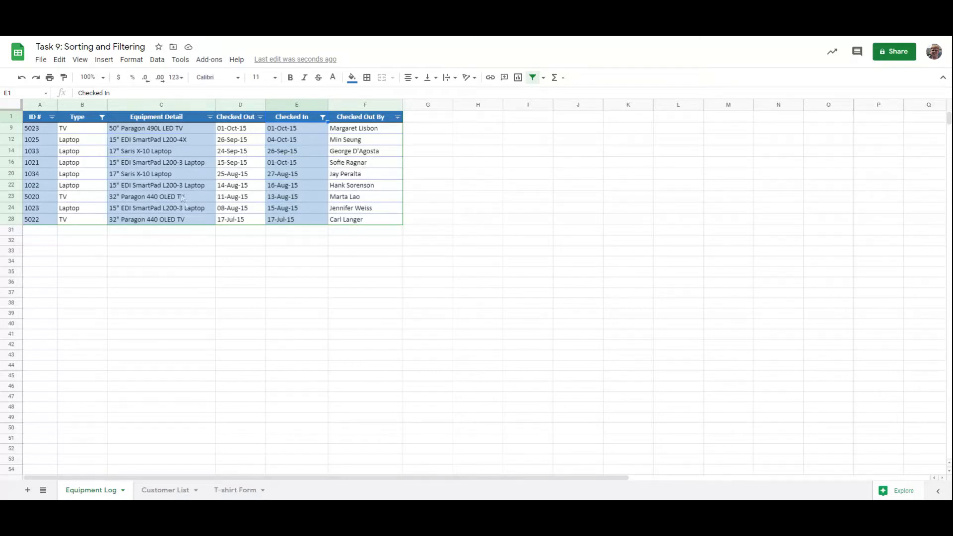
# Step: Clear the filters on the Type and Checked In columns by selecting all of their values again
pyautogui.click(102, 117)
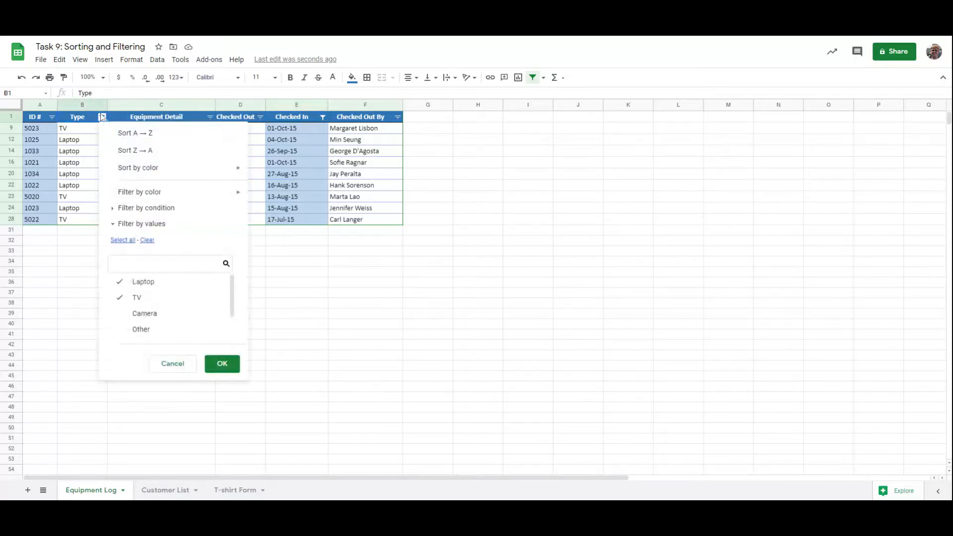
pyautogui.click(128, 242)
pyautogui.click(222, 363)
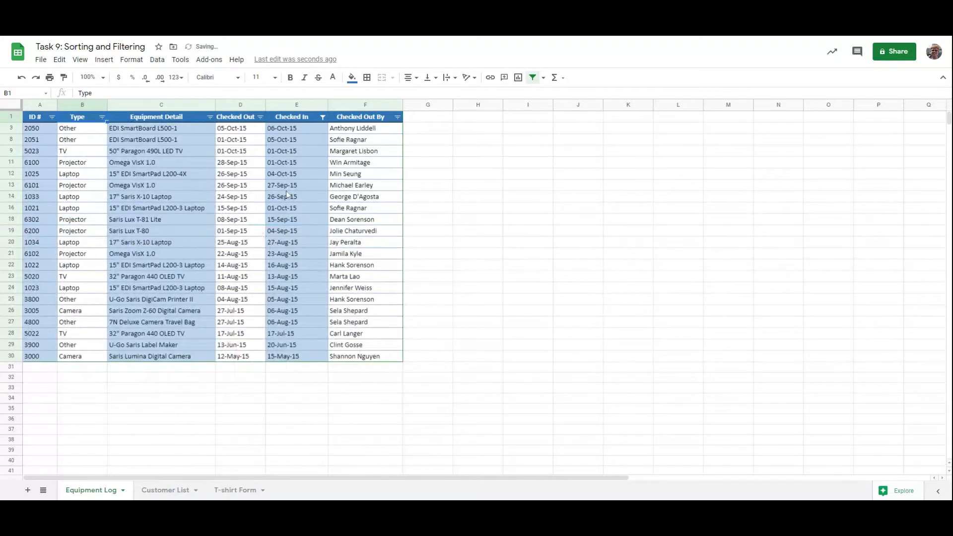
pyautogui.click(322, 117)
pyautogui.click(201, 240)
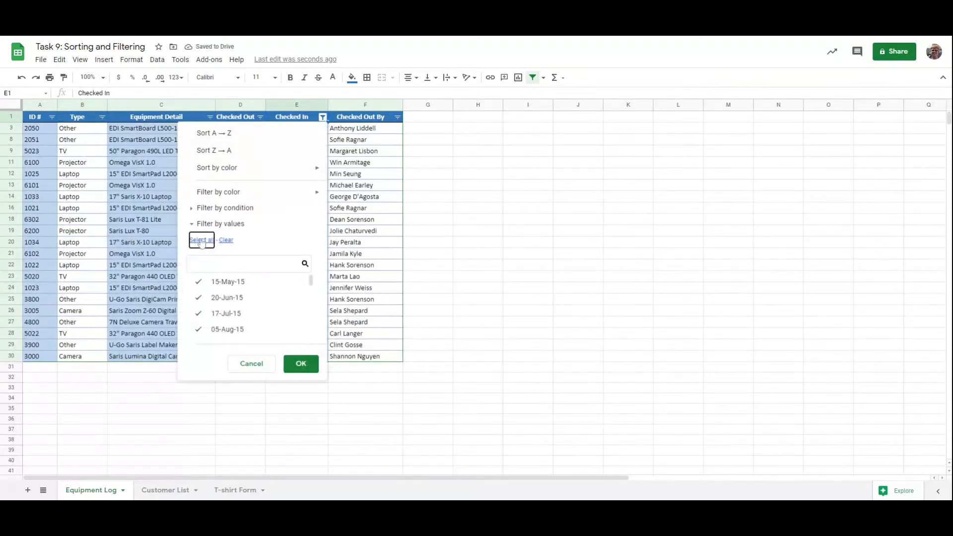
pyautogui.click(300, 363)
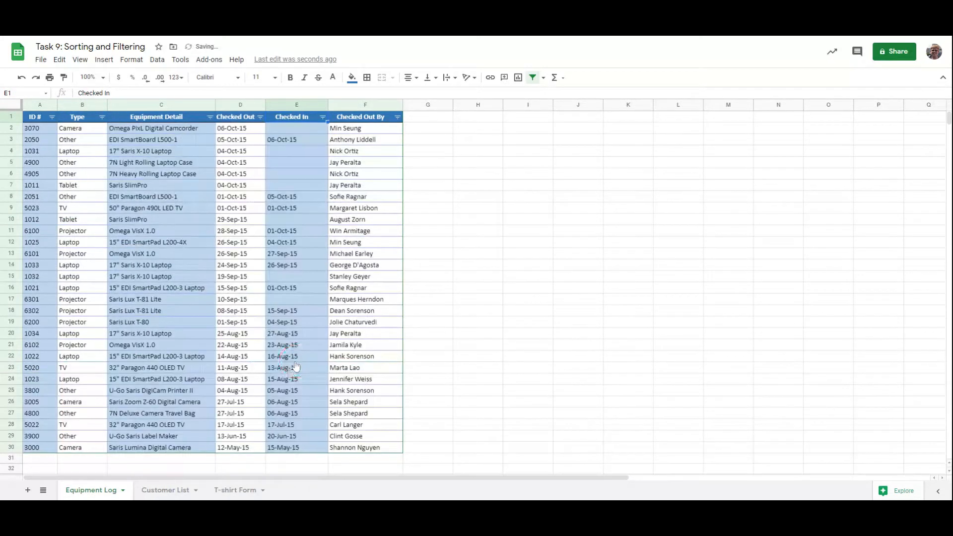
pyautogui.click(205, 140)
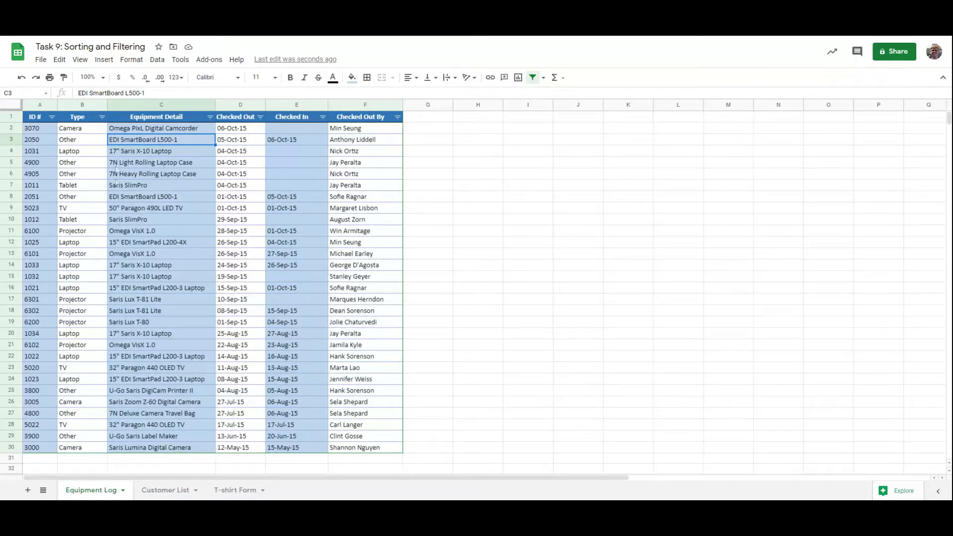
# Step: Switch to the Customer List sheet and freeze its header row
pyautogui.click(159, 490)
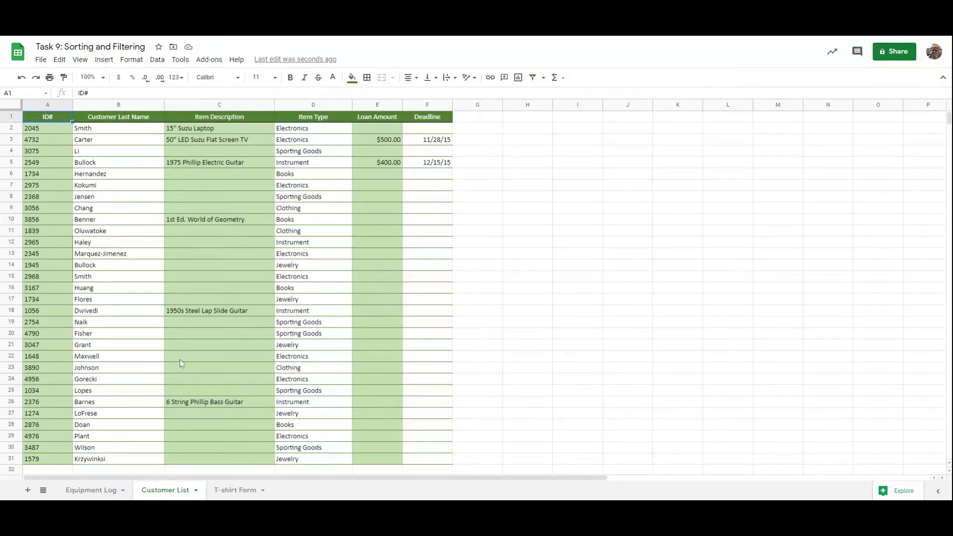
pyautogui.moveTo(16, 109); pyautogui.dragTo(16, 118)
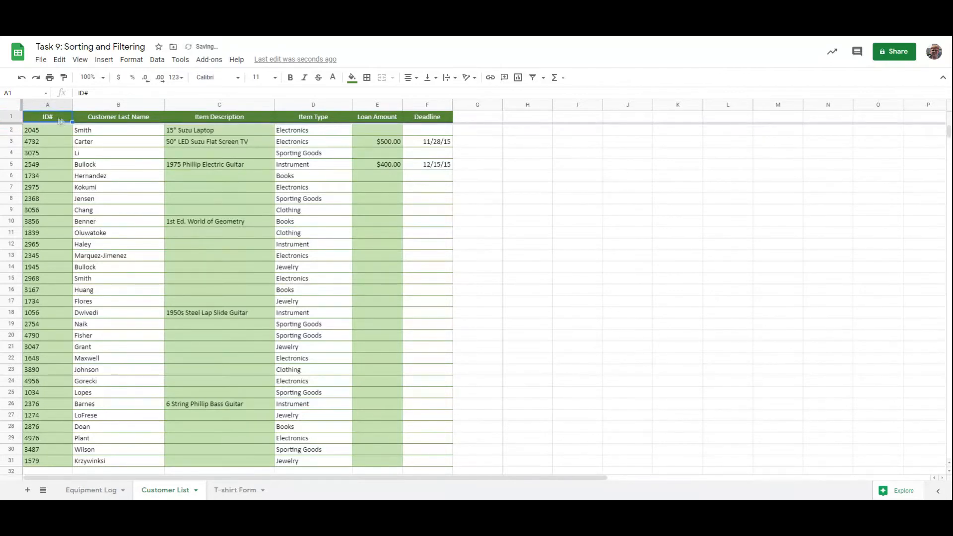
pyautogui.scroll(-4, 203, 184)
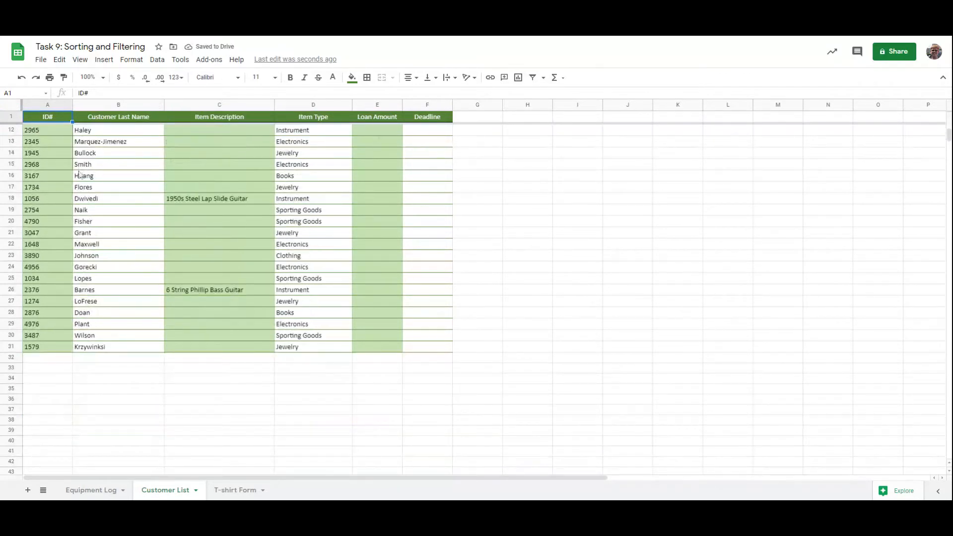
pyautogui.scroll(-3, 82, 171)
pyautogui.scroll(1, 142, 180)
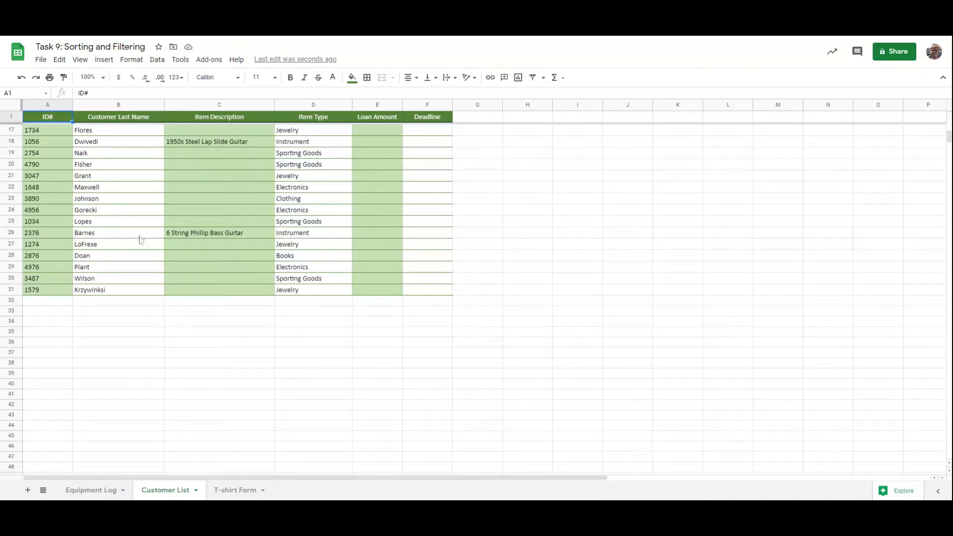
pyautogui.scroll(5, 317, 274)
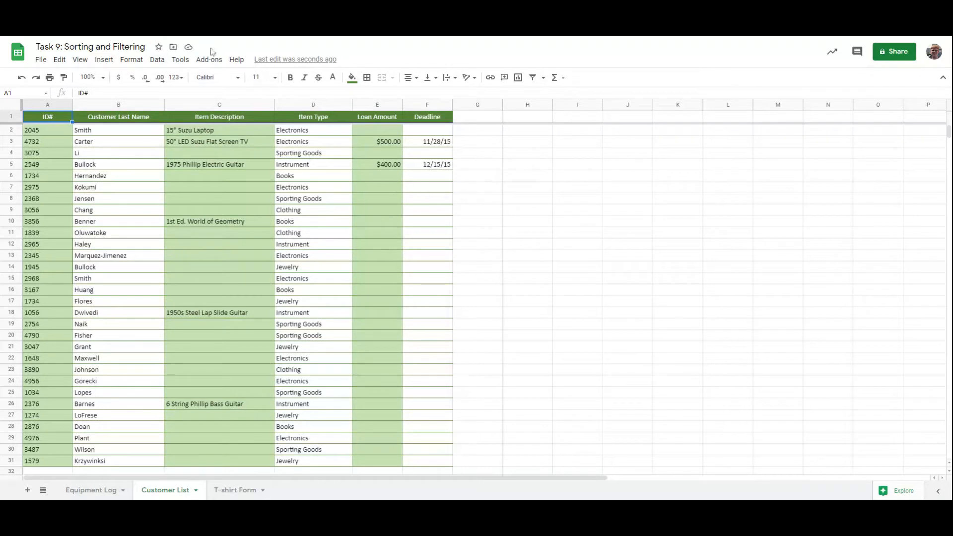
# Step: Create a new filter view covering the customer table and check that its range includes all rows
pyautogui.click(157, 60)
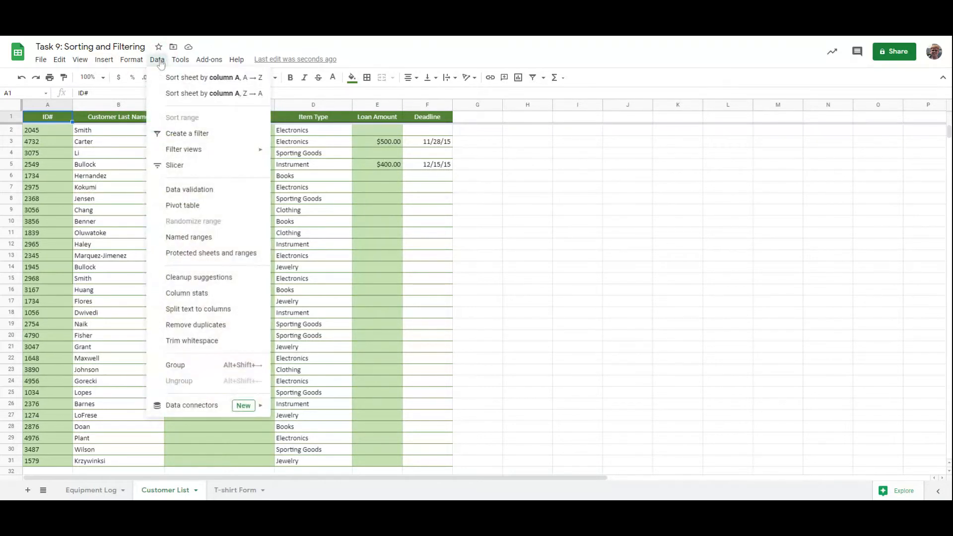
pyautogui.click(159, 61)
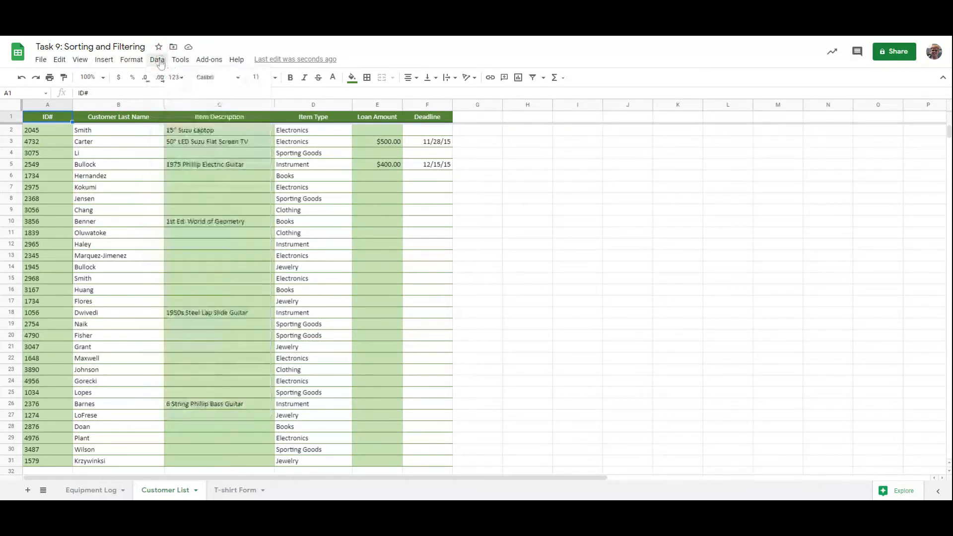
pyautogui.click(543, 80)
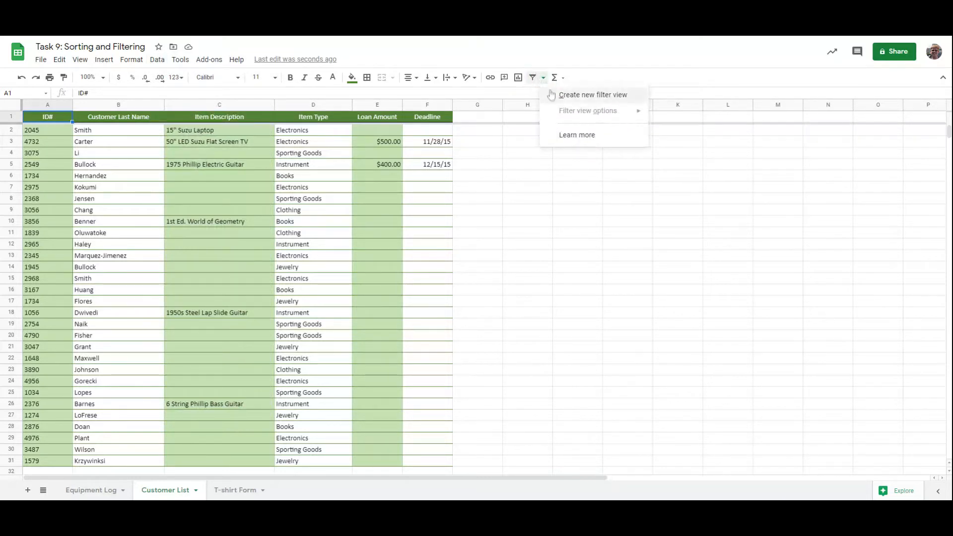
pyautogui.click(552, 95)
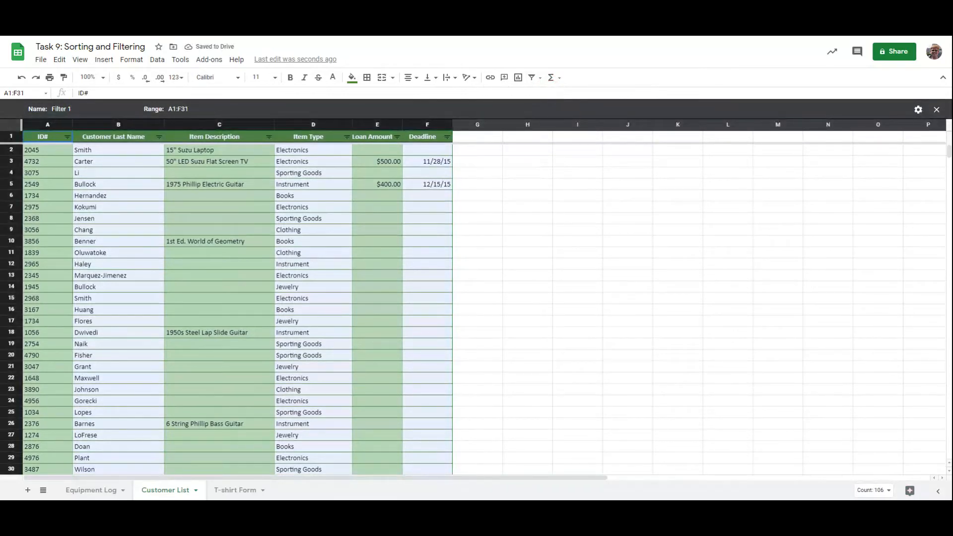
pyautogui.scroll(-2, 215, 205)
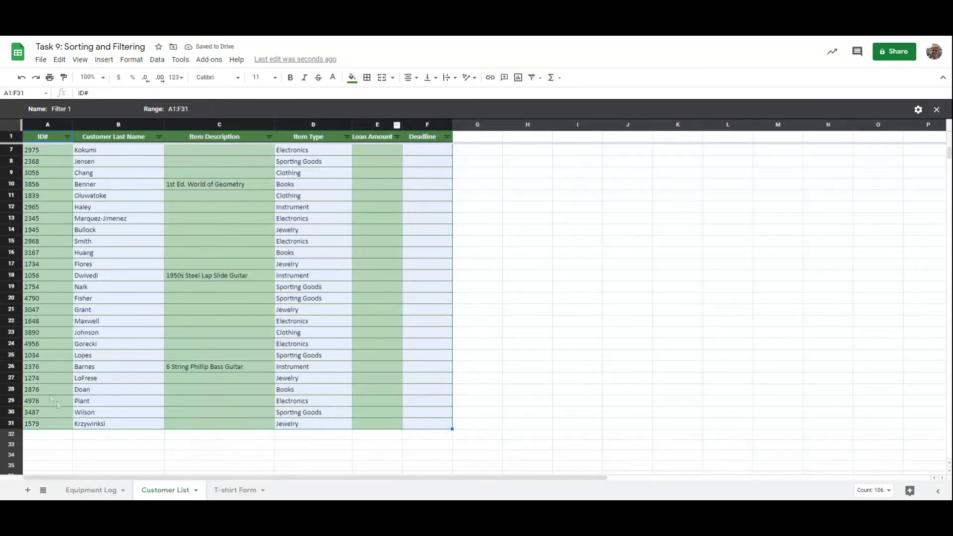
pyautogui.scroll(2, 108, 275)
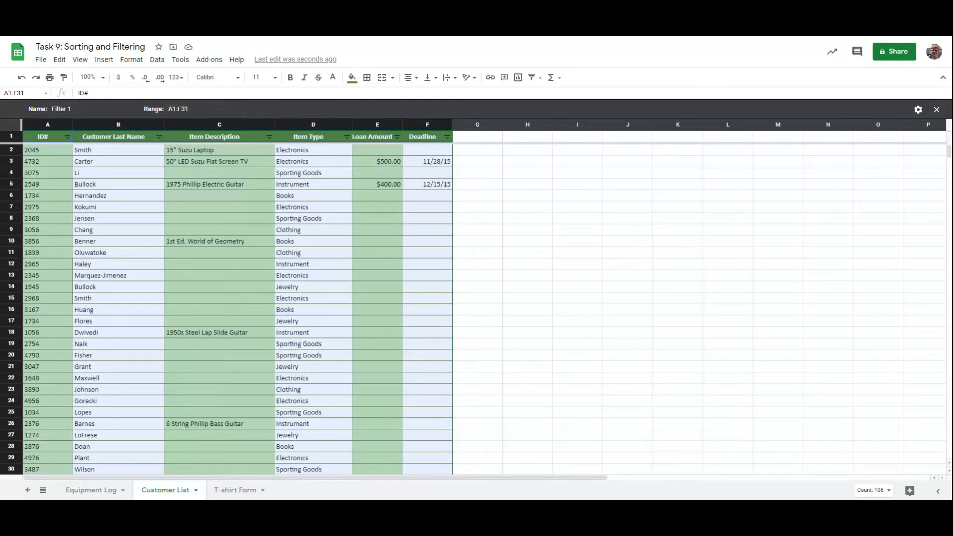
# Step: Review the filter view's options, close the view and turn on the regular filter for the customer table
pyautogui.click(918, 110)
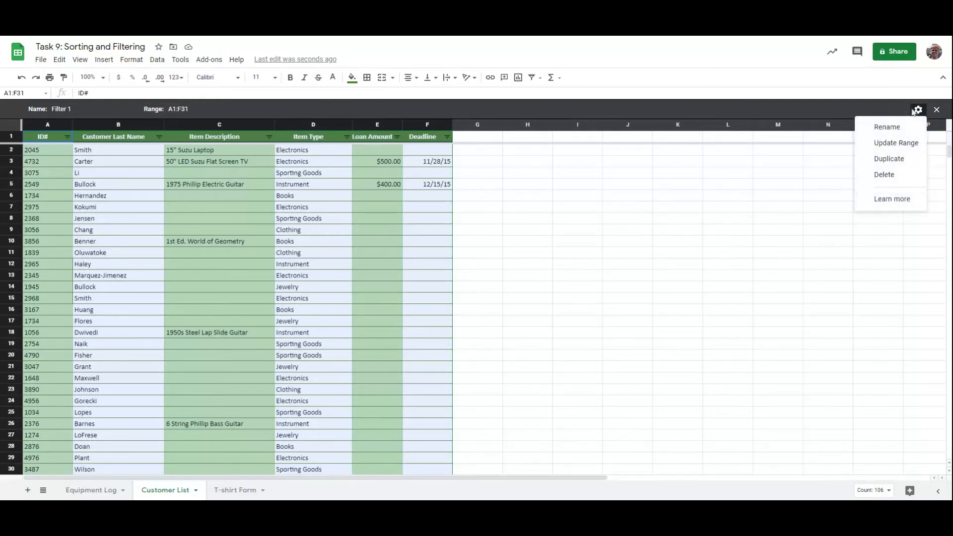
pyautogui.click(912, 112)
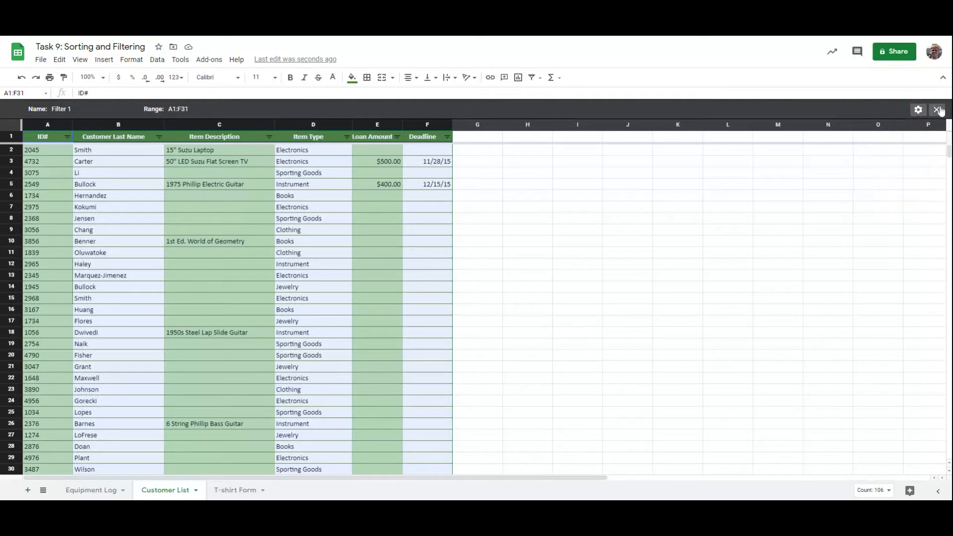
pyautogui.click(938, 109)
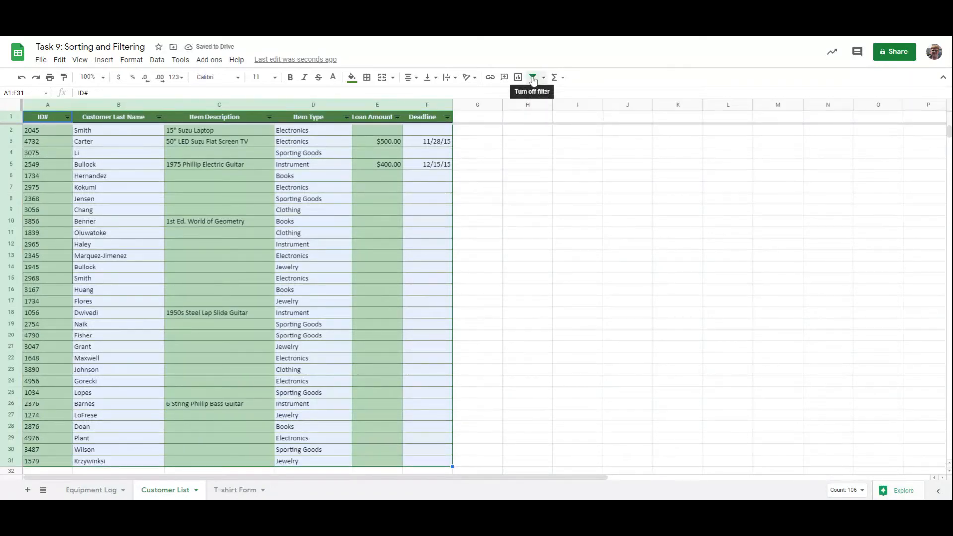
pyautogui.click(542, 78)
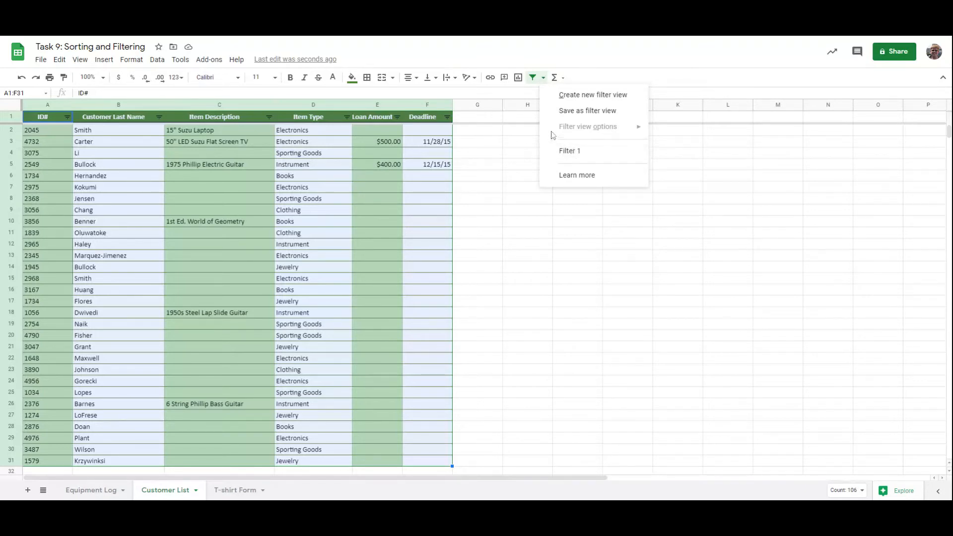
pyautogui.click(536, 58)
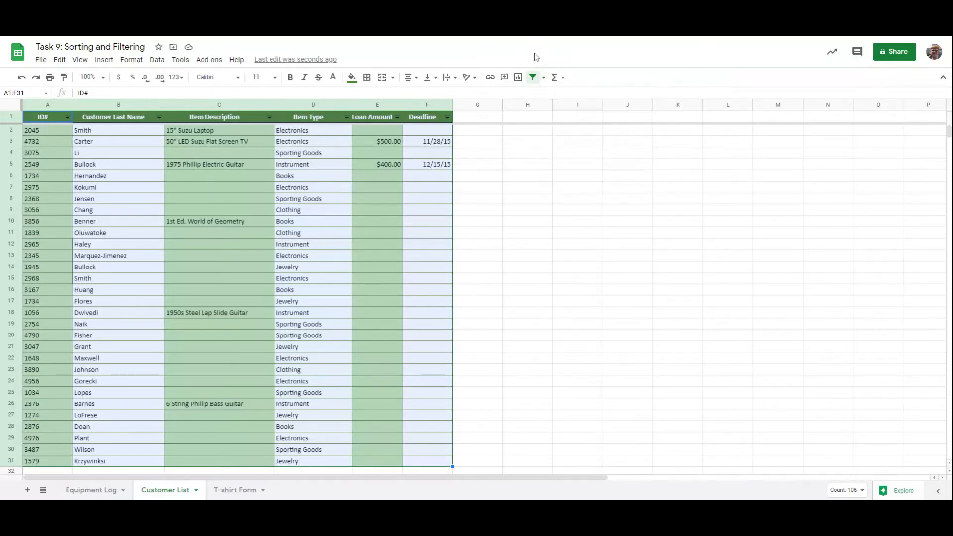
# Step: Filter the Item Description column on the Customer List to exclude blank entries
pyautogui.click(270, 117)
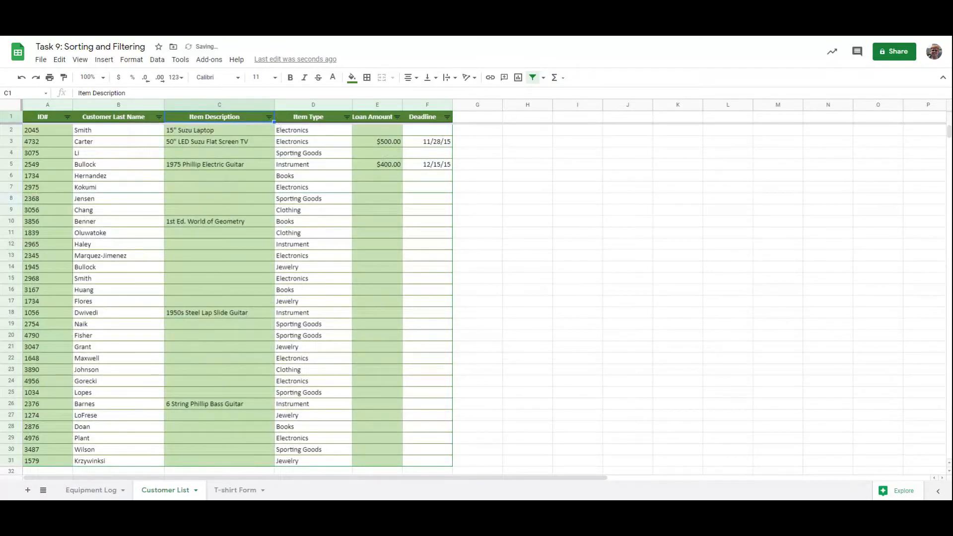
pyautogui.click(269, 117)
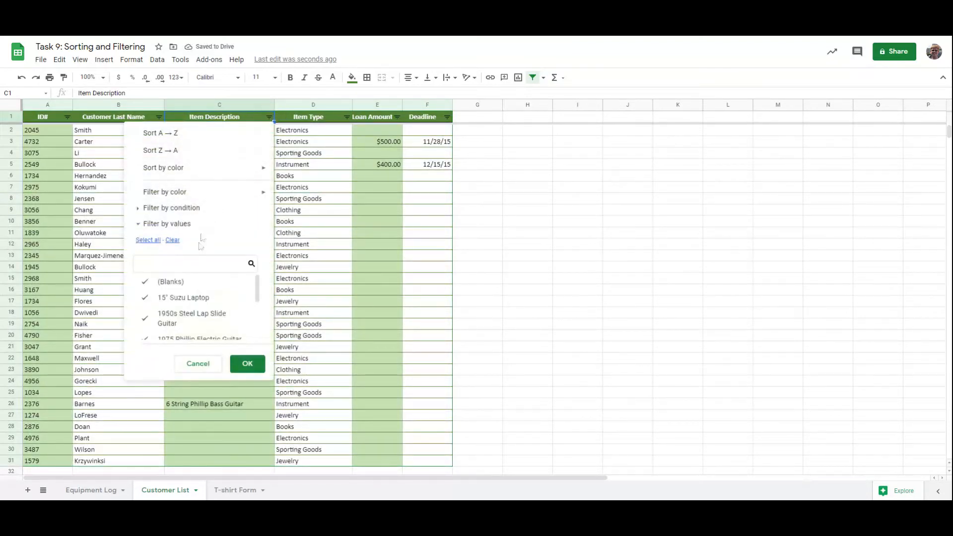
pyautogui.click(181, 284)
pyautogui.click(245, 363)
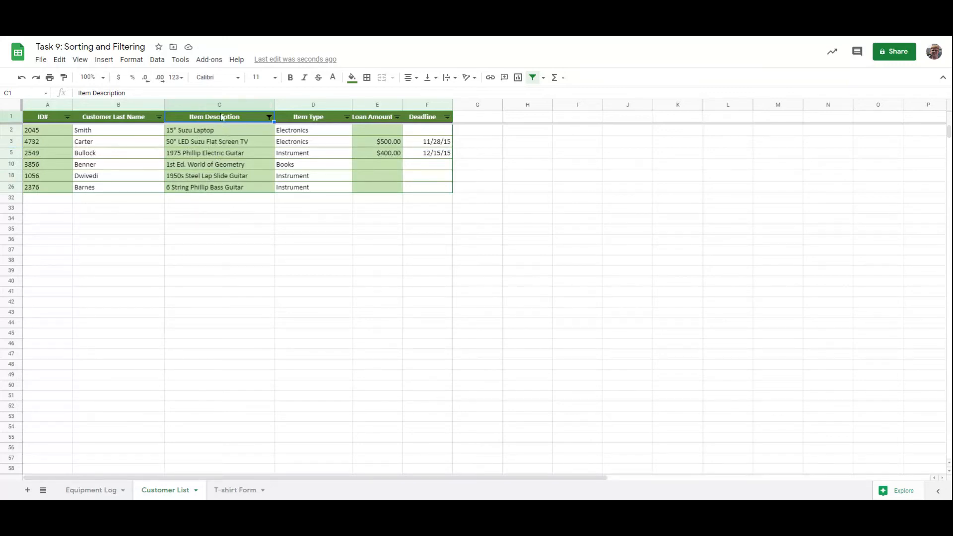
# Step: On the T-shirt Form sheet, add a conditional formatting rule to the T-Shirt Size column for text containing "Medium" in the default green style
pyautogui.click(229, 491)
pyautogui.hotkey('ctrl', 'space')
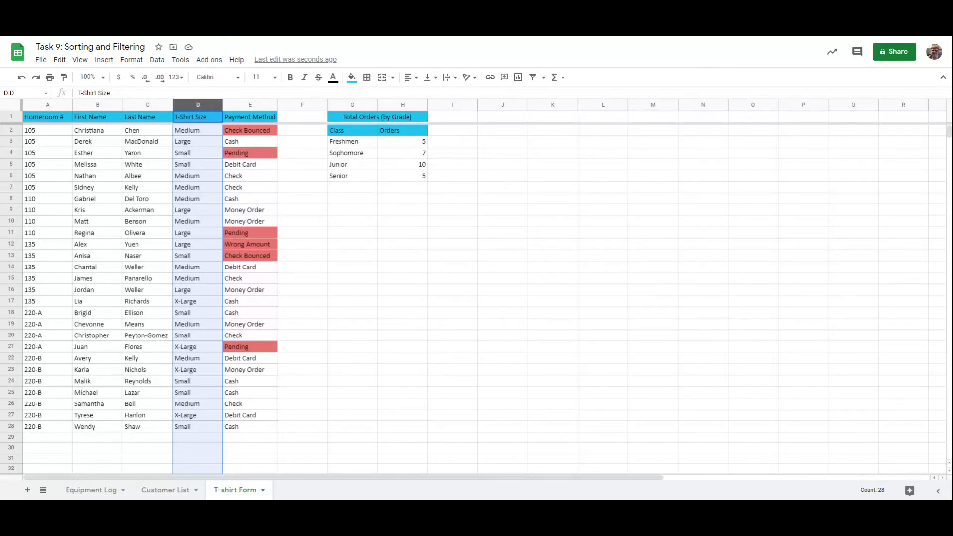
pyautogui.click(113, 60)
pyautogui.moveTo(121, 61)
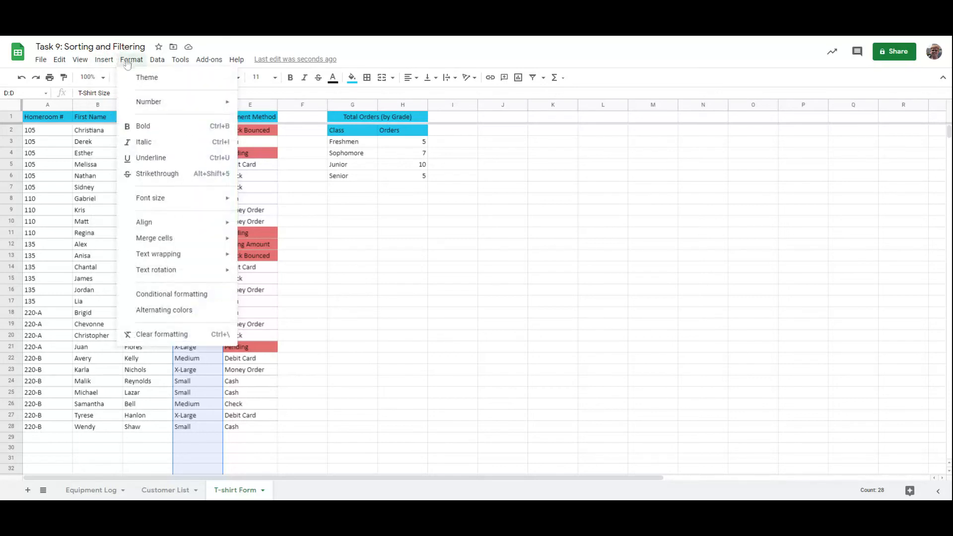
pyautogui.click(168, 295)
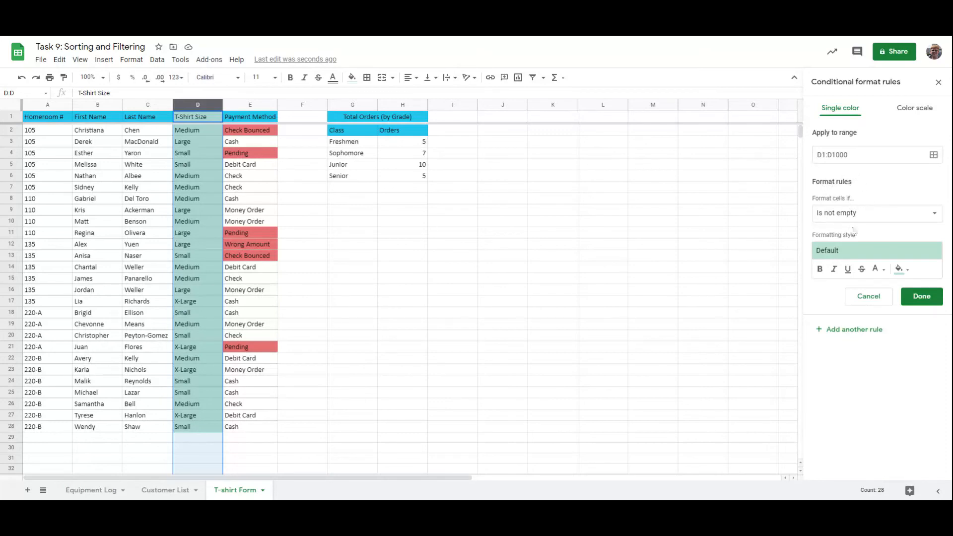
pyautogui.click(867, 214)
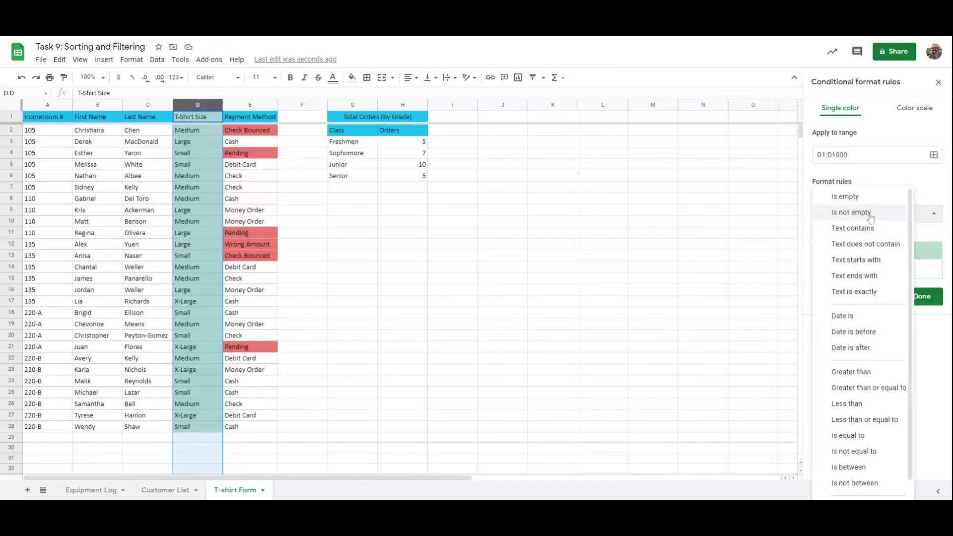
pyautogui.click(872, 227)
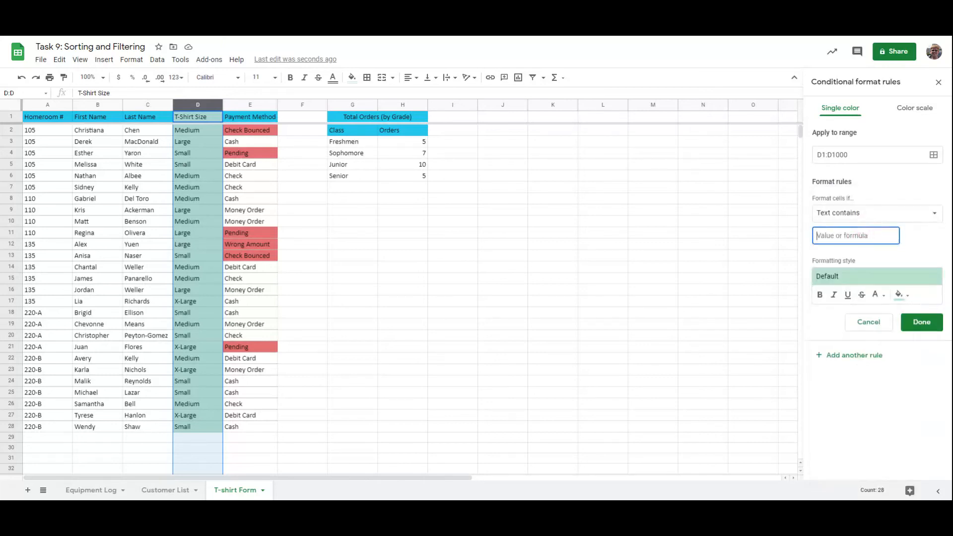
pyautogui.write('Medium')
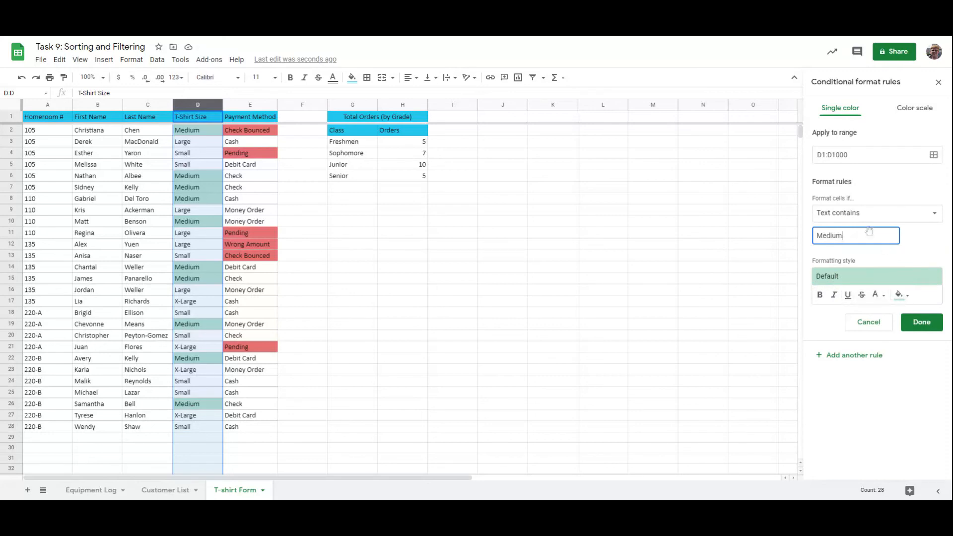
# Step: Add another conditional formatting rule to the T-Shirt Size column that fills cells containing "Large" with yellow
pyautogui.click(859, 356)
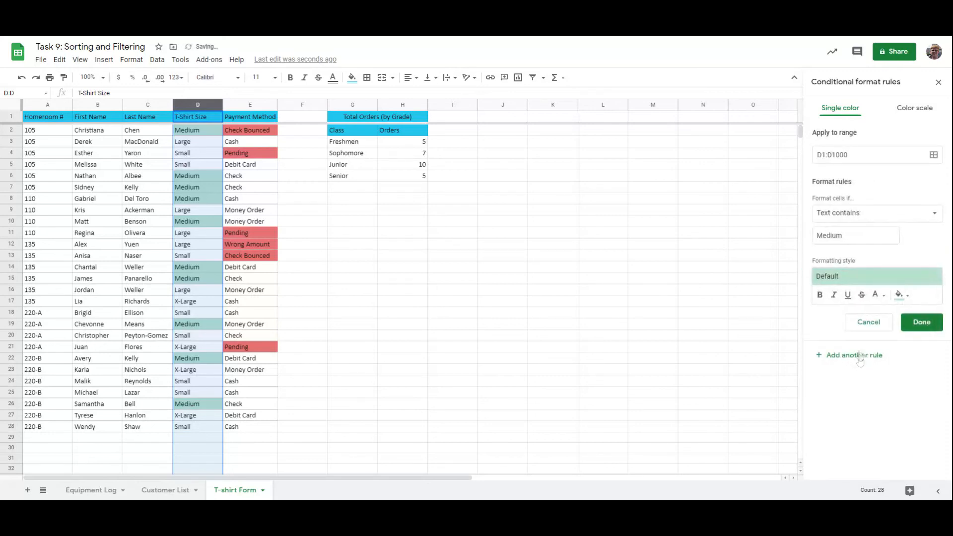
pyautogui.doubleClick(864, 235)
pyautogui.write('Large')
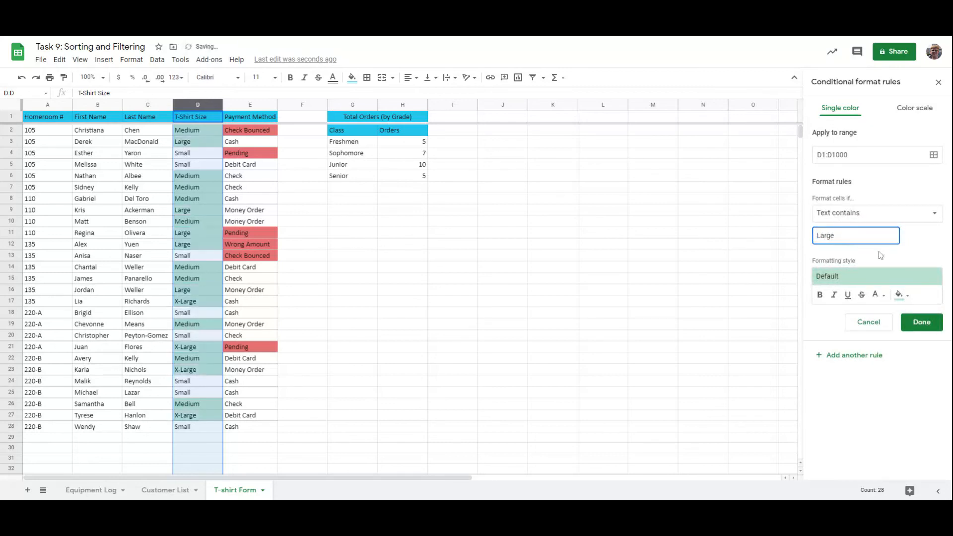
pyautogui.click(872, 276)
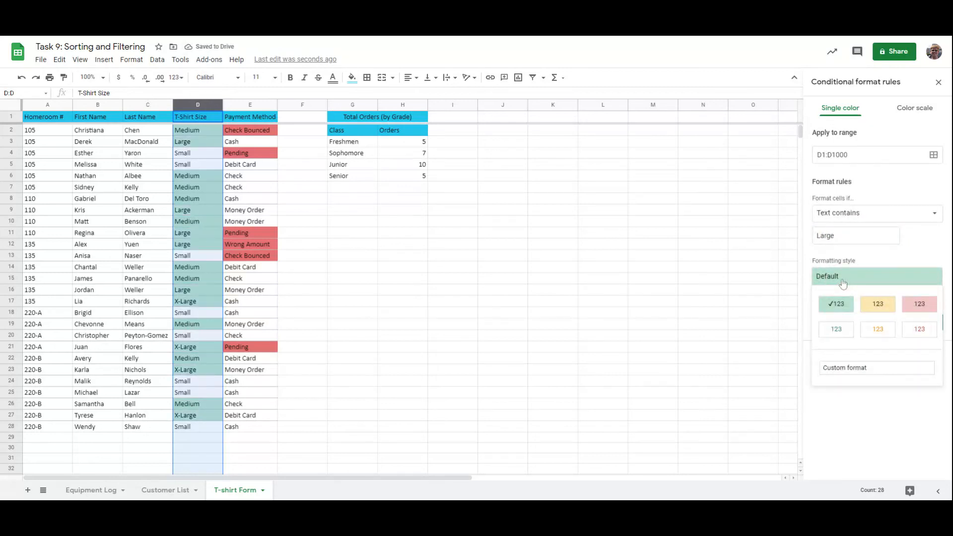
pyautogui.click(880, 309)
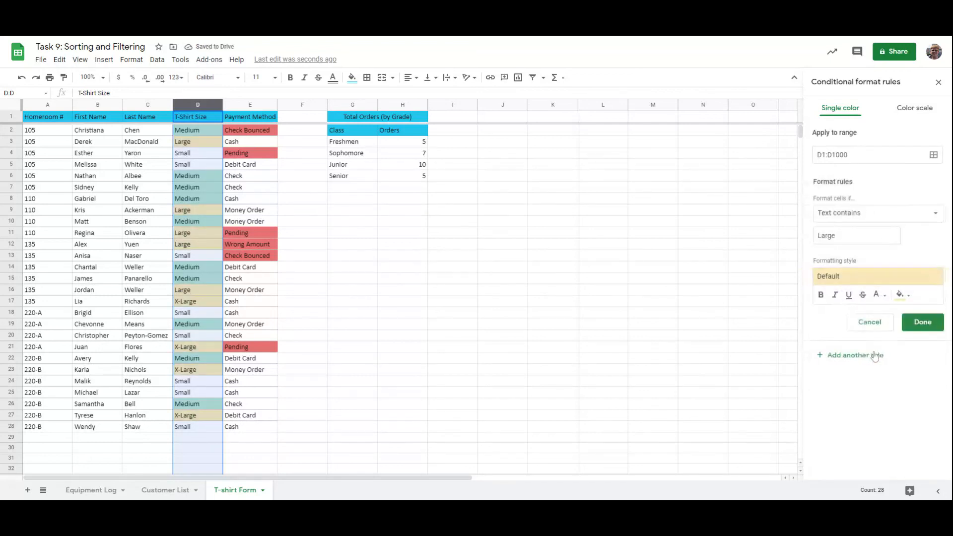
# Step: Add a third rule that fills T-Shirt Size cells containing "Small" with light red, finish the conditional formatting and deselect the column
pyautogui.doubleClick(844, 236)
pyautogui.write('Small')
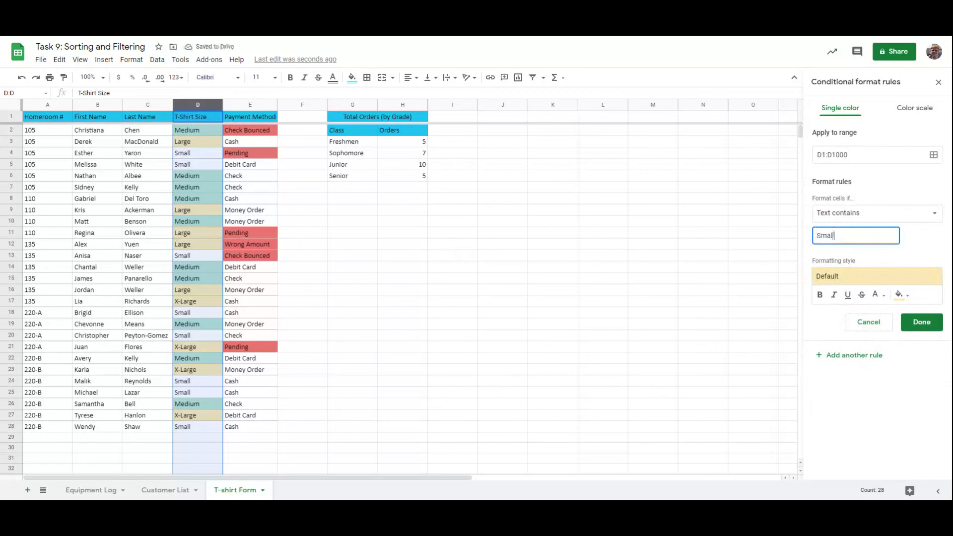
pyautogui.click(839, 278)
pyautogui.click(915, 308)
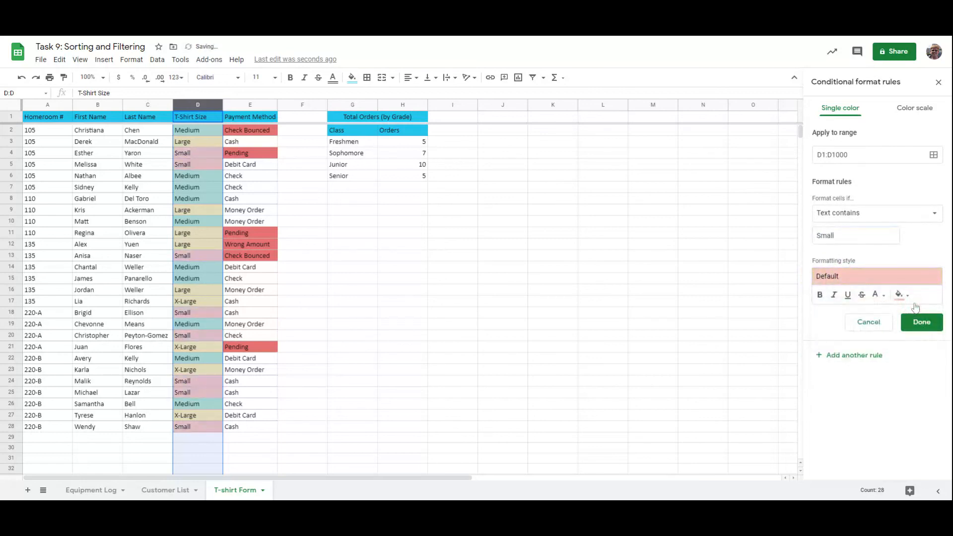
pyautogui.click(921, 323)
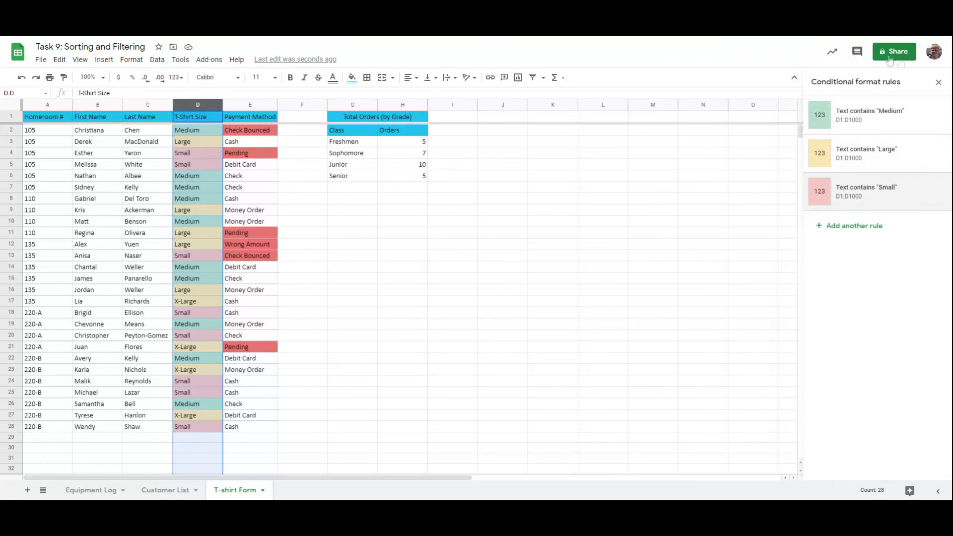
pyautogui.click(938, 82)
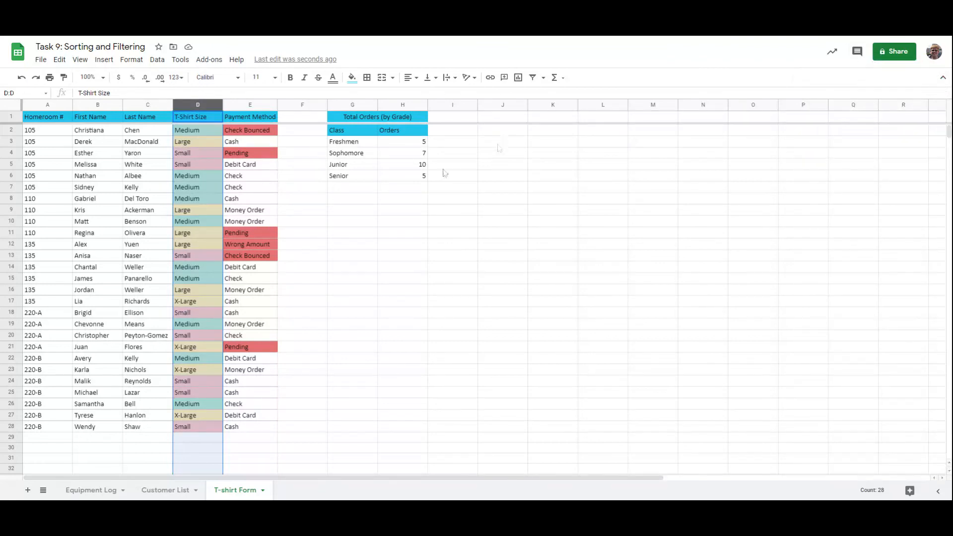
pyautogui.click(298, 222)
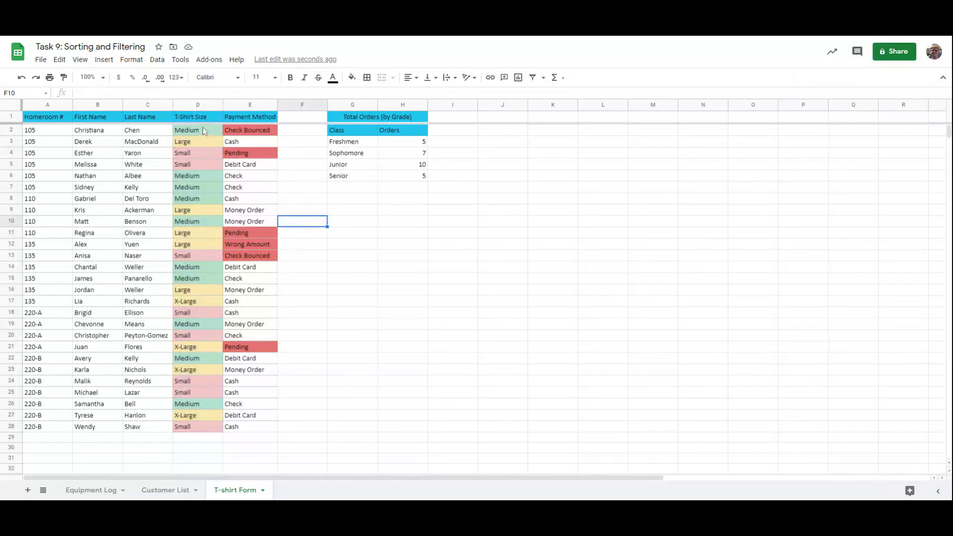